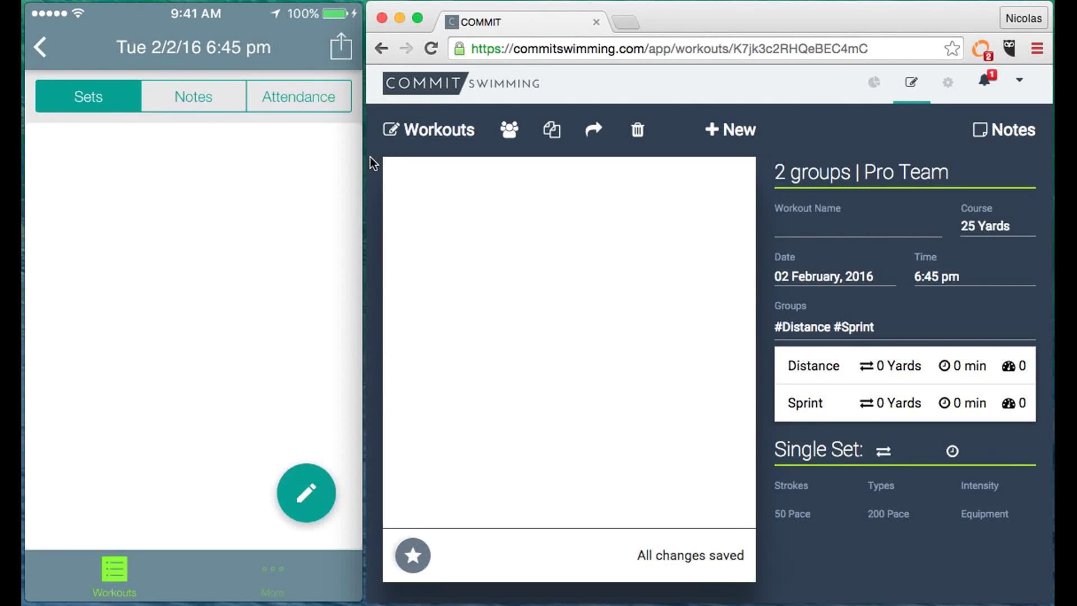
Step: Write the warm-up line '300 choice on 5:00' in the web workout editor and let it save
click(420, 170)
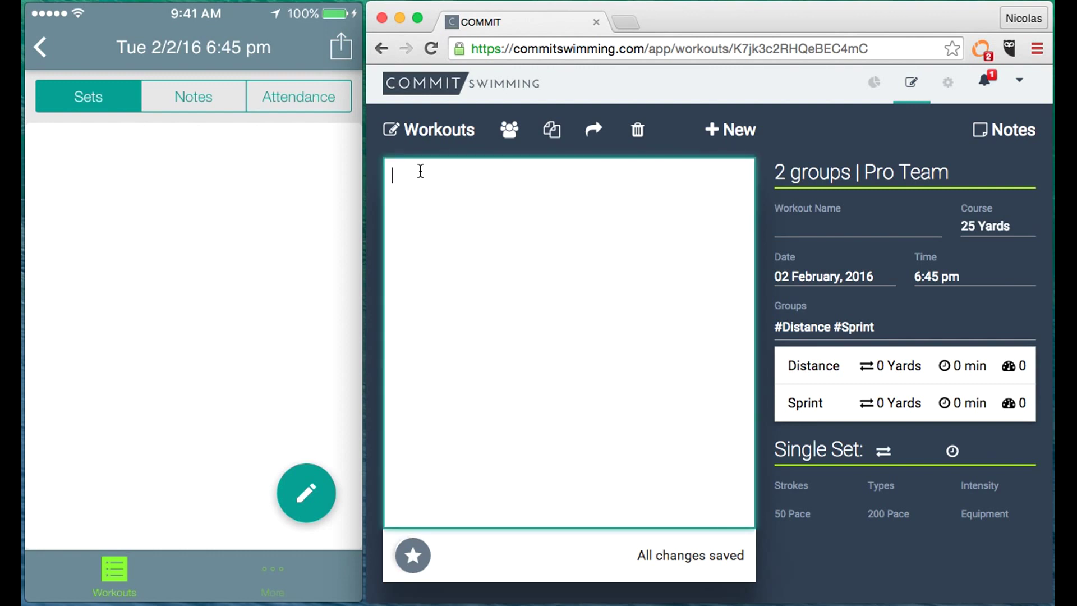
text(300 choice on )
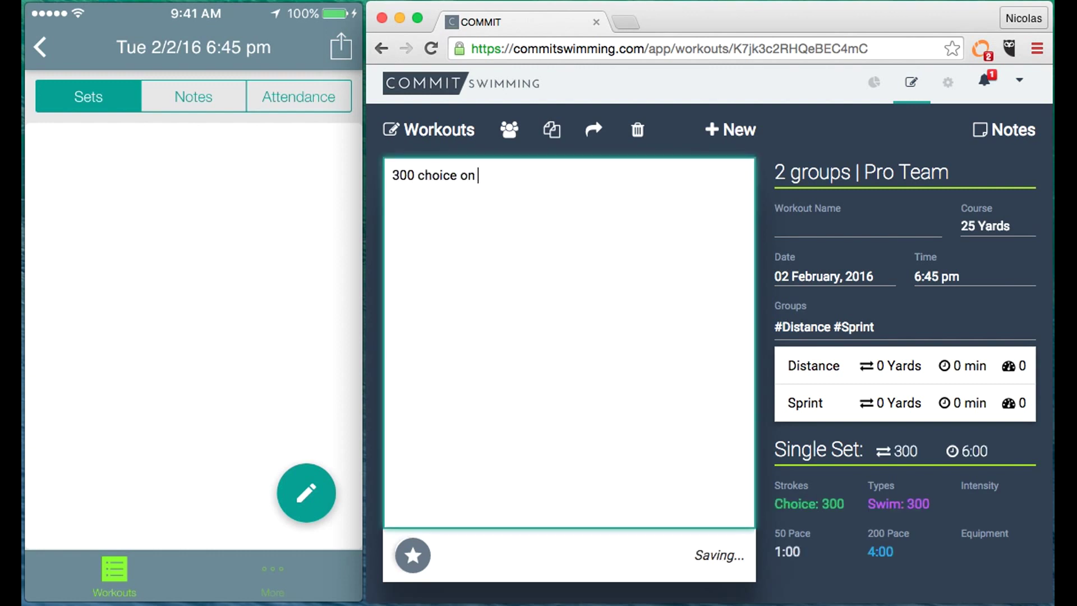
text(5:00)
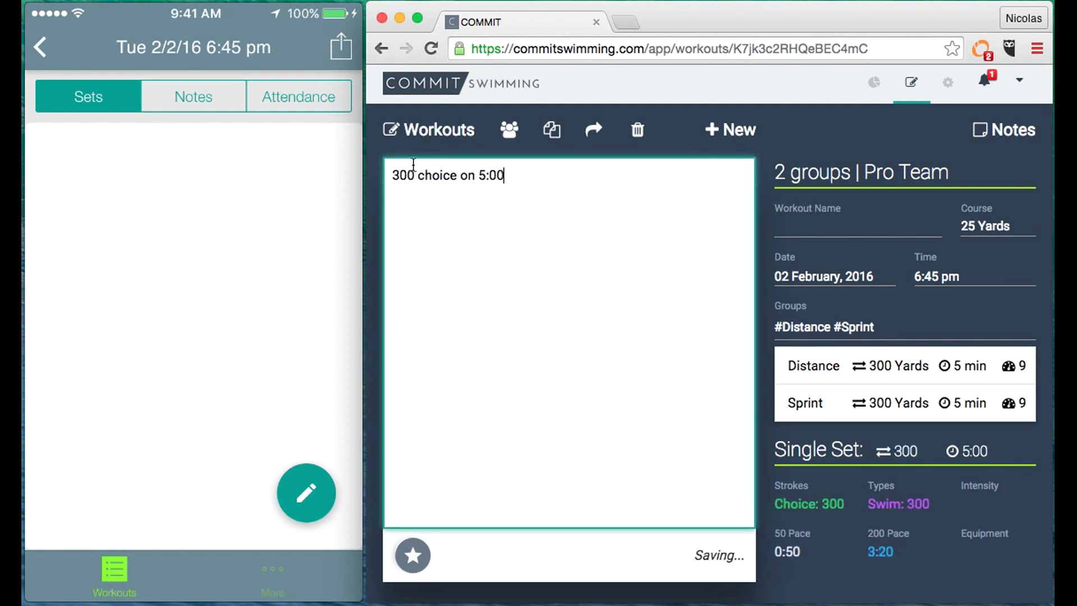
click(413, 150)
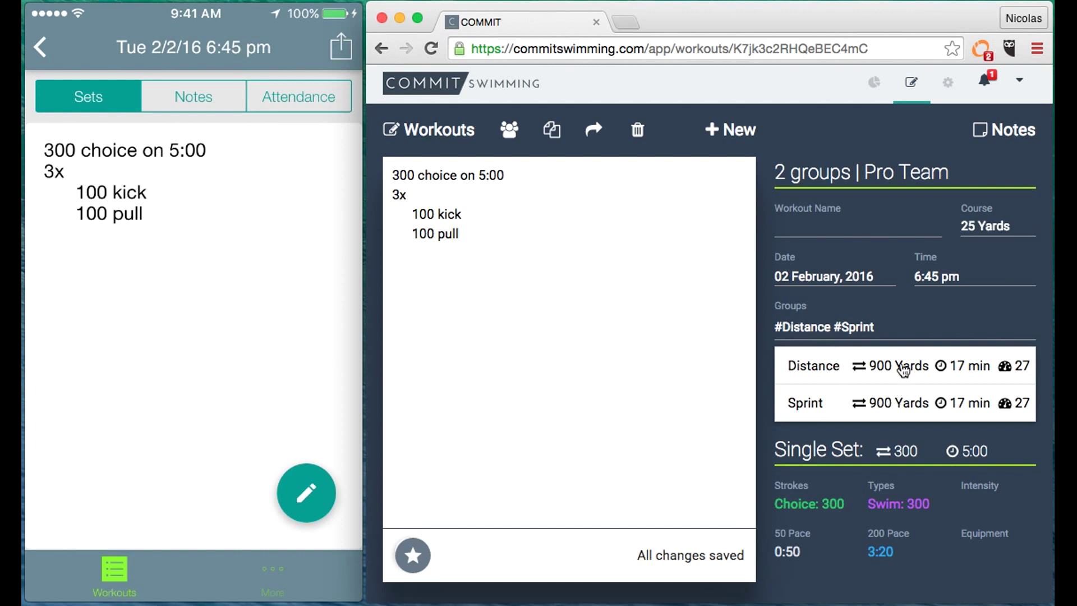
Step: Add a new line below the warm-up and insert the #Distance group tag
click(520, 264)
drag(481, 241, 399, 179)
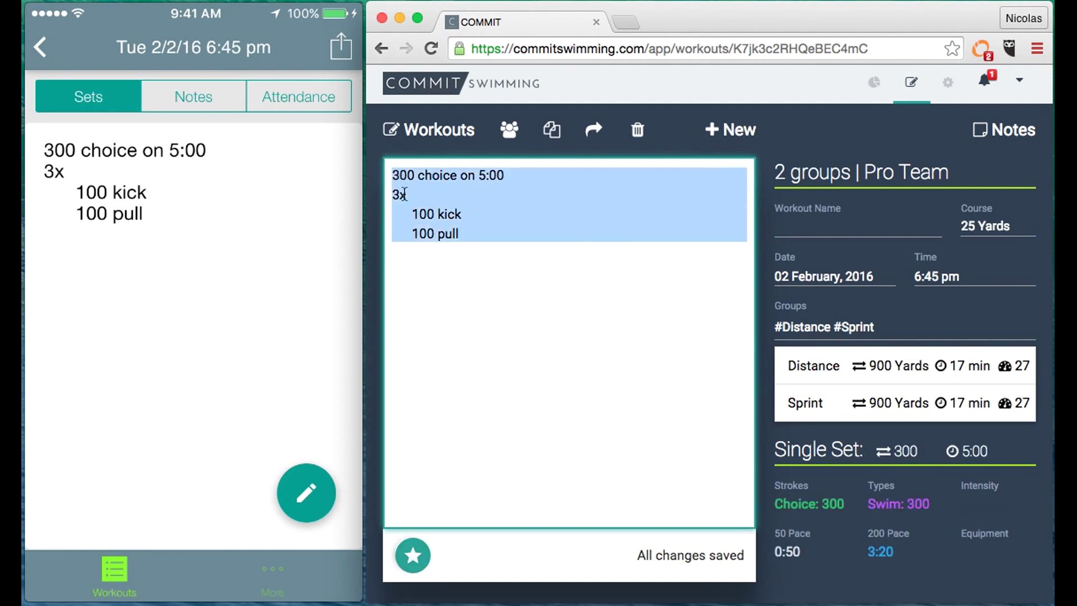
click(410, 258)
key(Return)
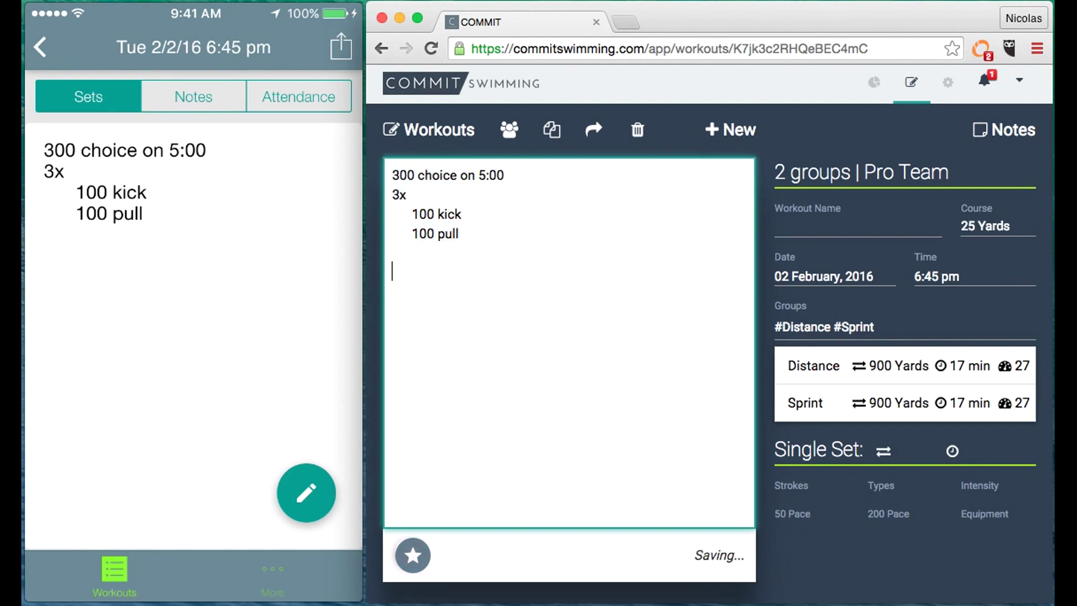
text(#)
key(Down)
key(Up)
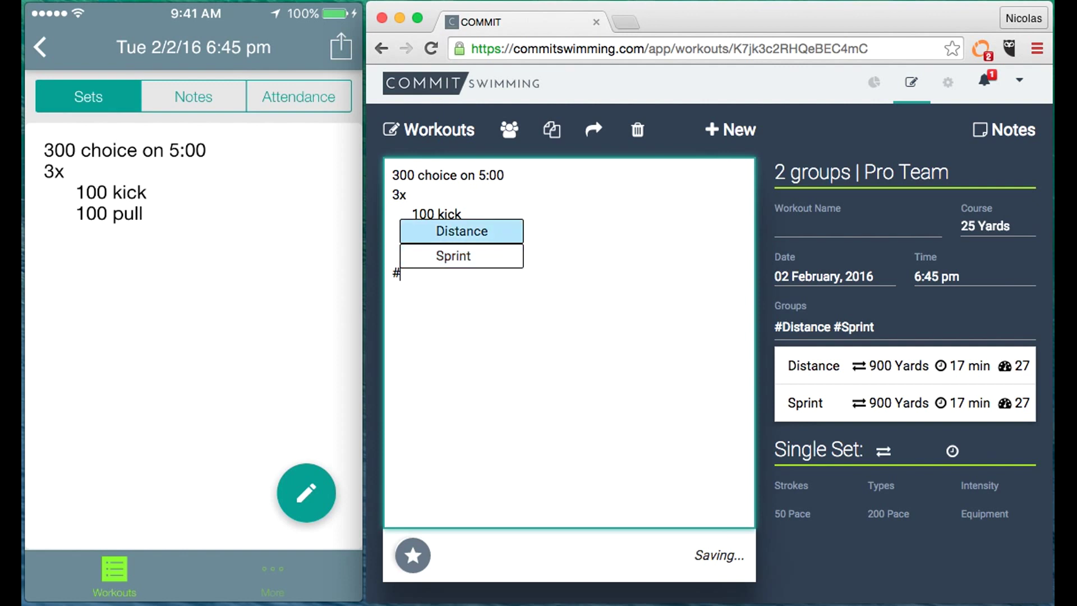
key(Return)
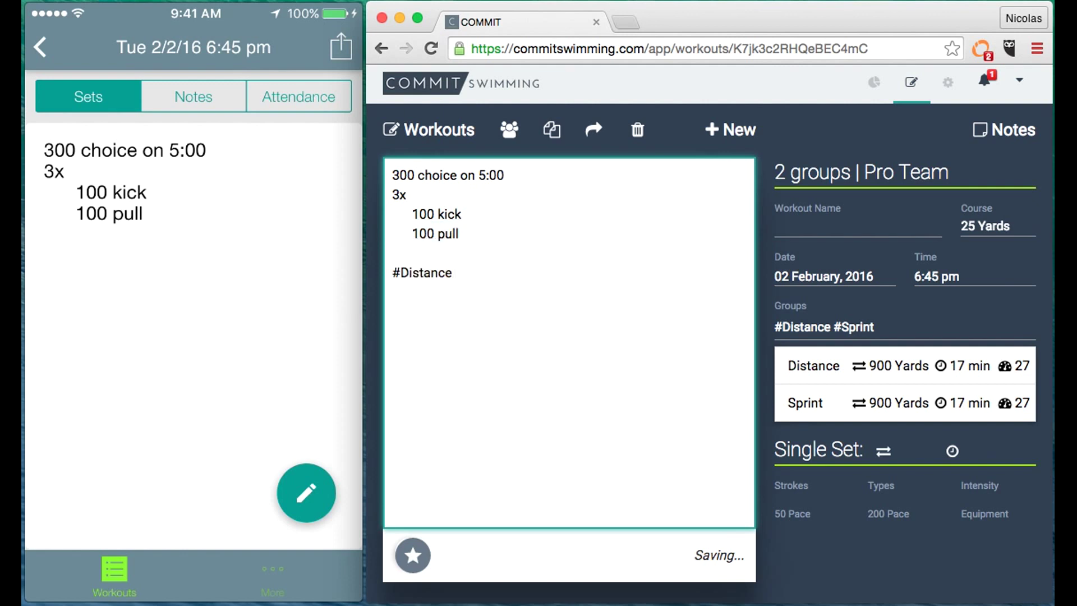
Step: Add '5000 for time' and '100 easy' under #Distance
text(5000 for time)
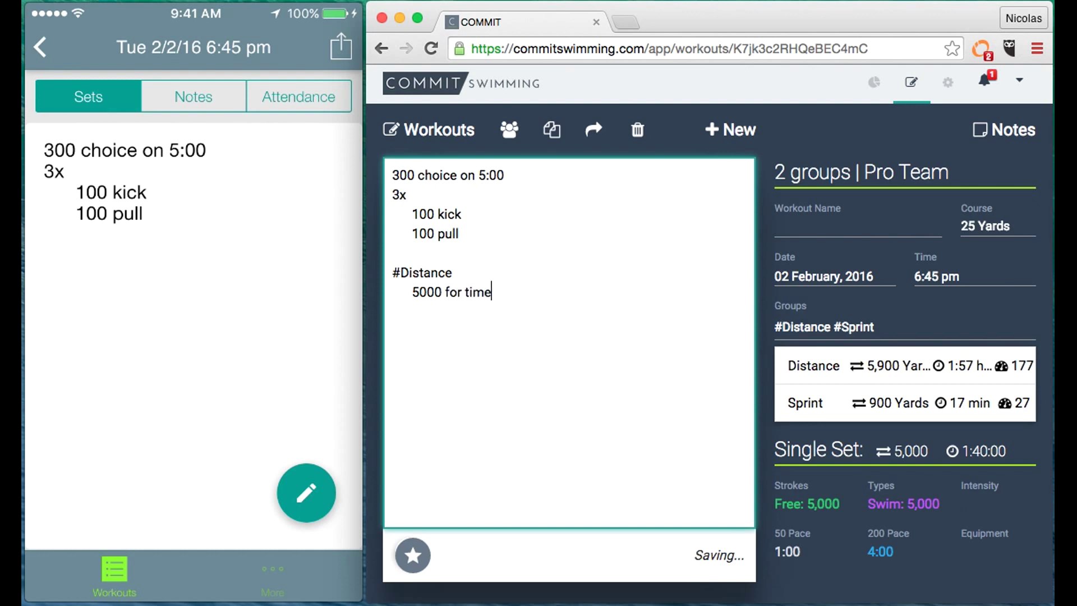
key(Return)
text(100 easy)
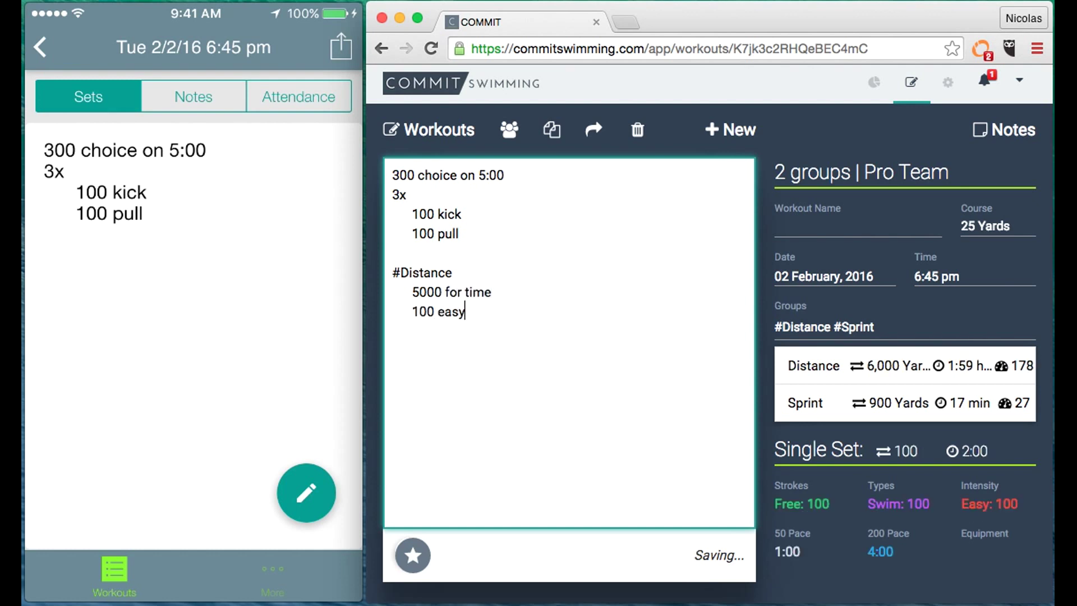
key(Return)
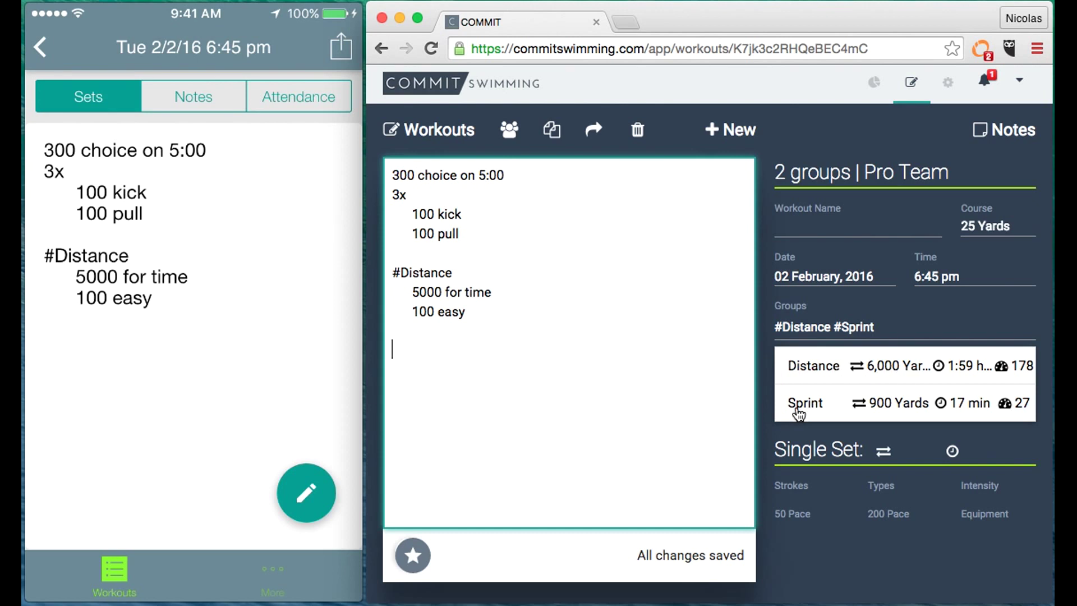
Step: Check the Distance and Sprint groups' stroke and intensity breakdowns
click(829, 374)
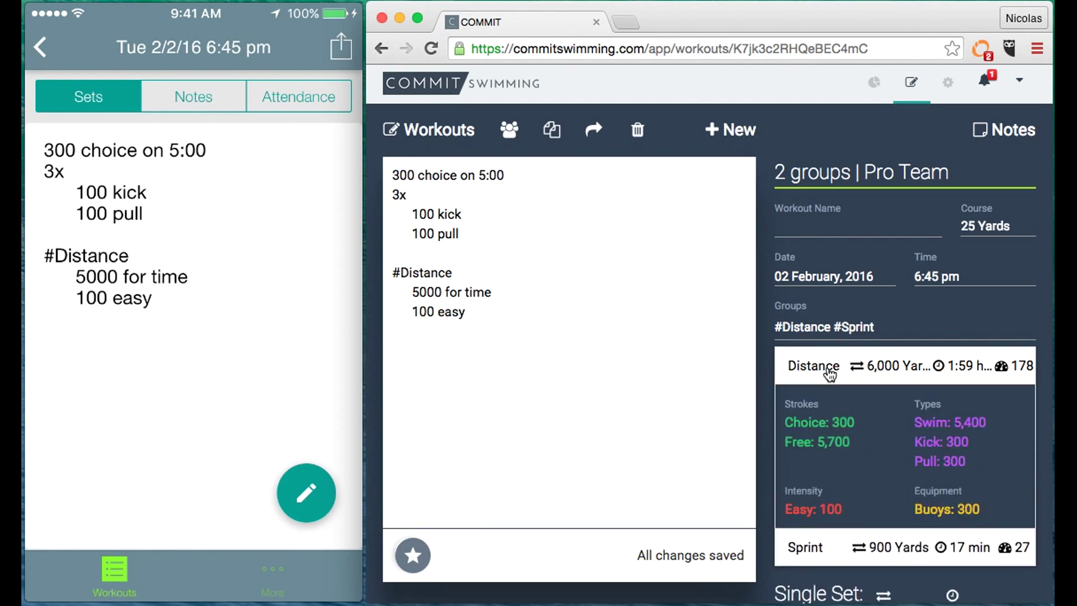
click(846, 547)
click(850, 412)
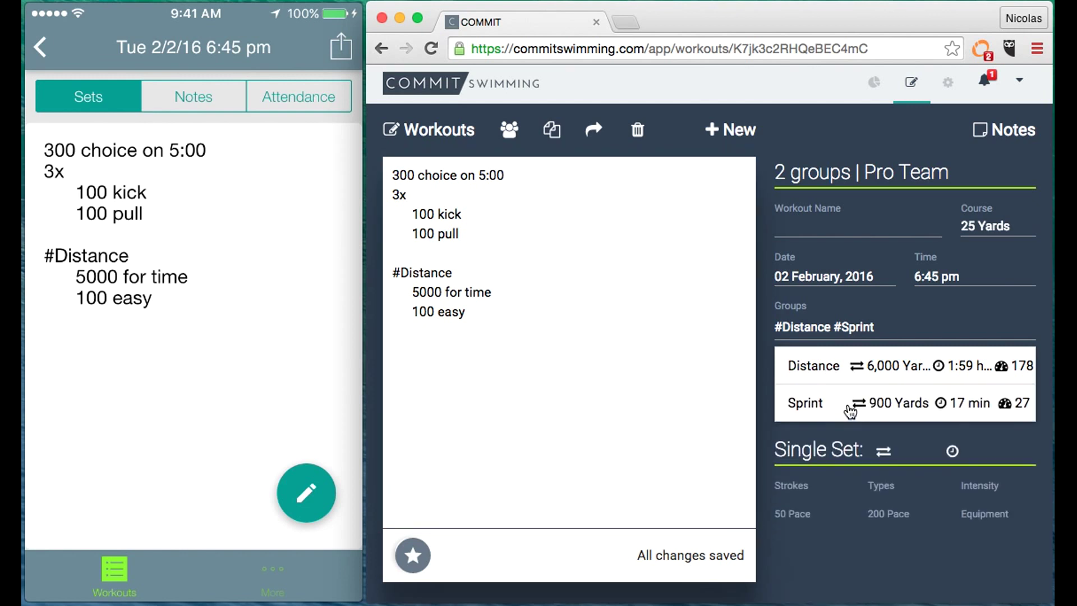
Step: Insert a #Sprint heading below '100 easy' and let the workout save
click(446, 359)
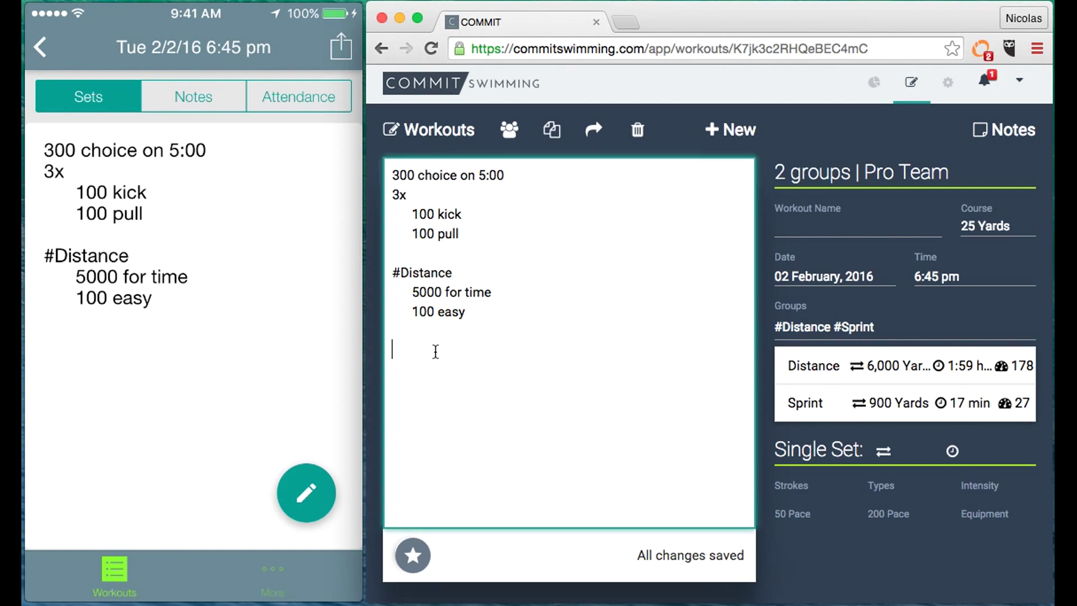
text(#)
key(Down)
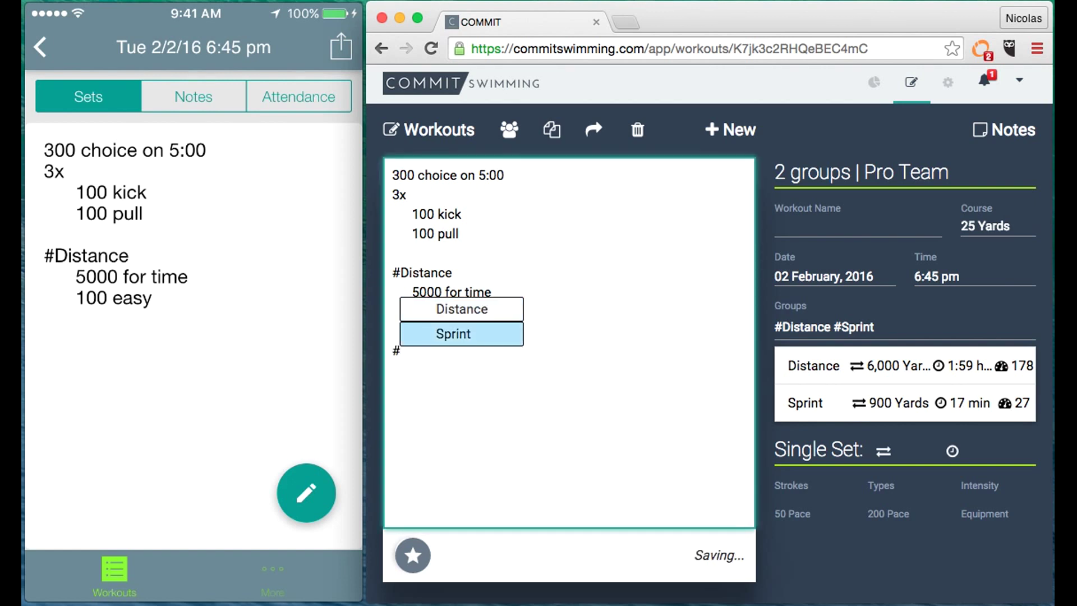
key(Return)
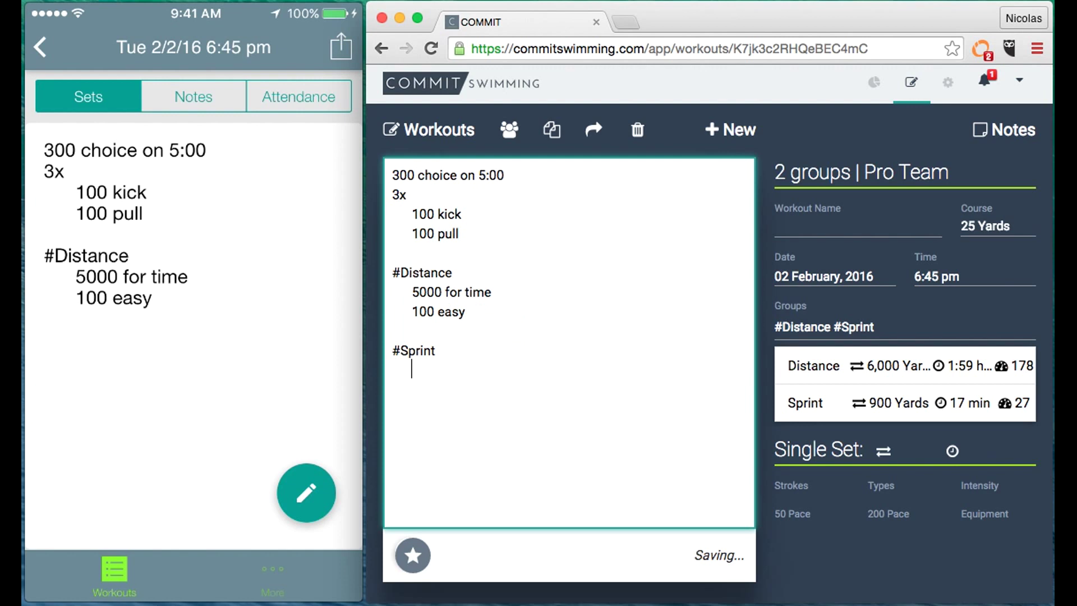
click(765, 338)
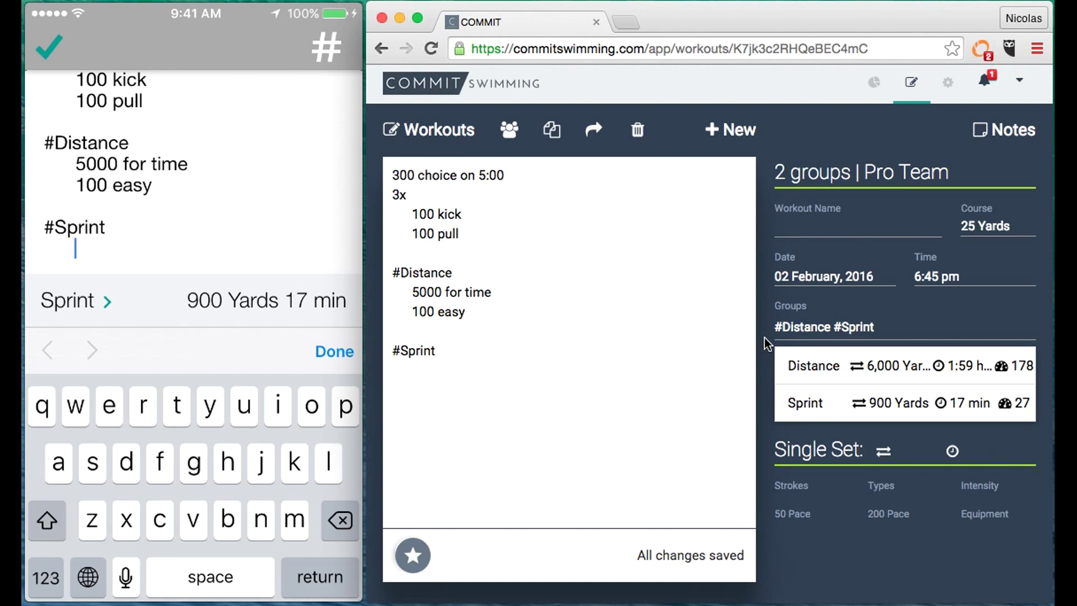
Step: Dictate '10 x 50 on 0:50 odds sprint even easy' under #Sprint on the phone
click(125, 577)
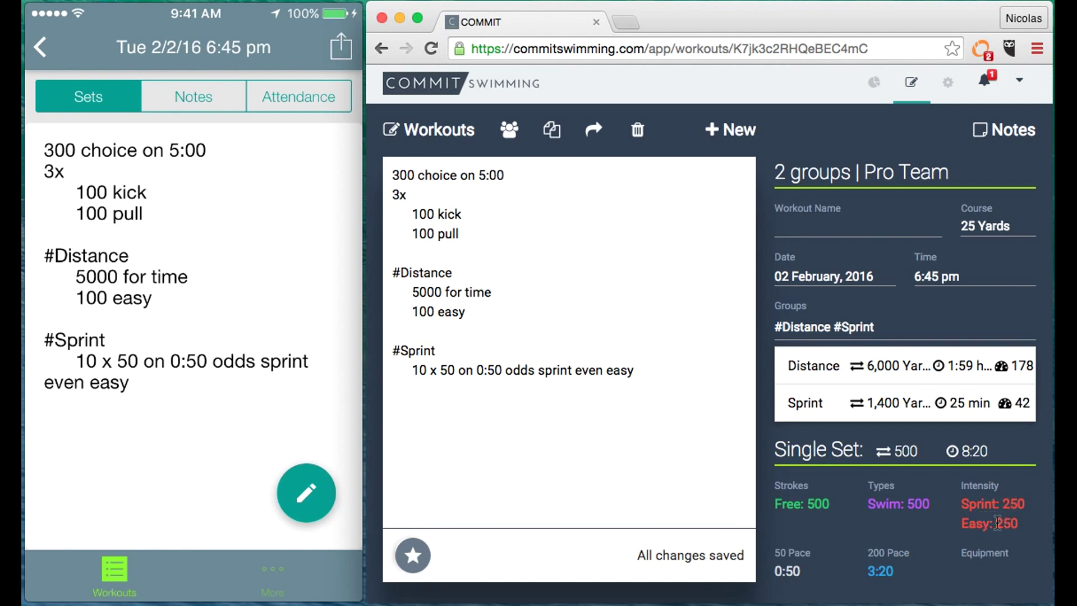
click(529, 371)
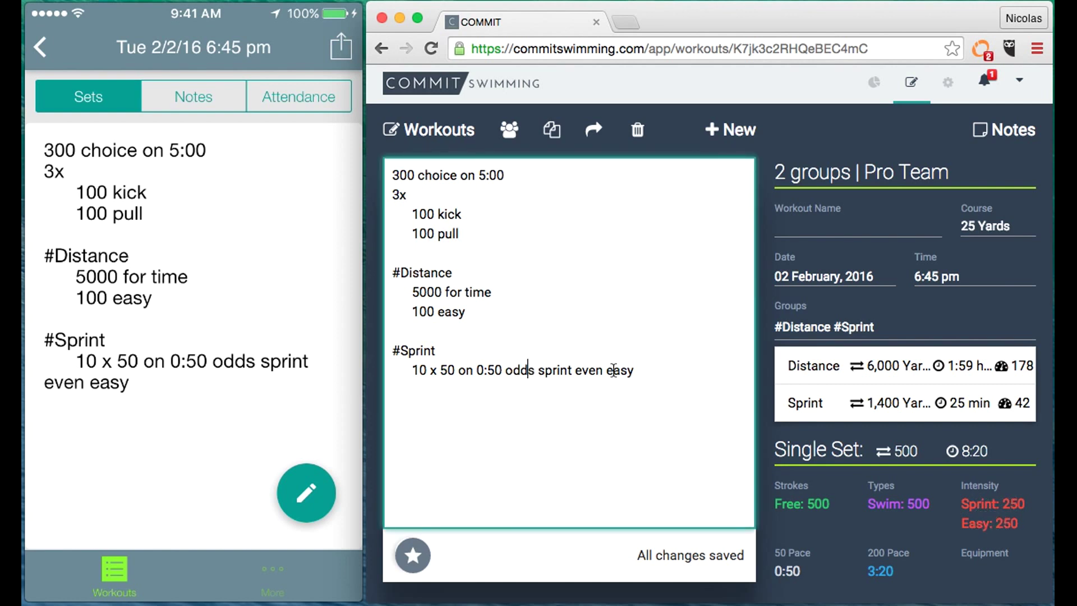
shift+click(634, 370)
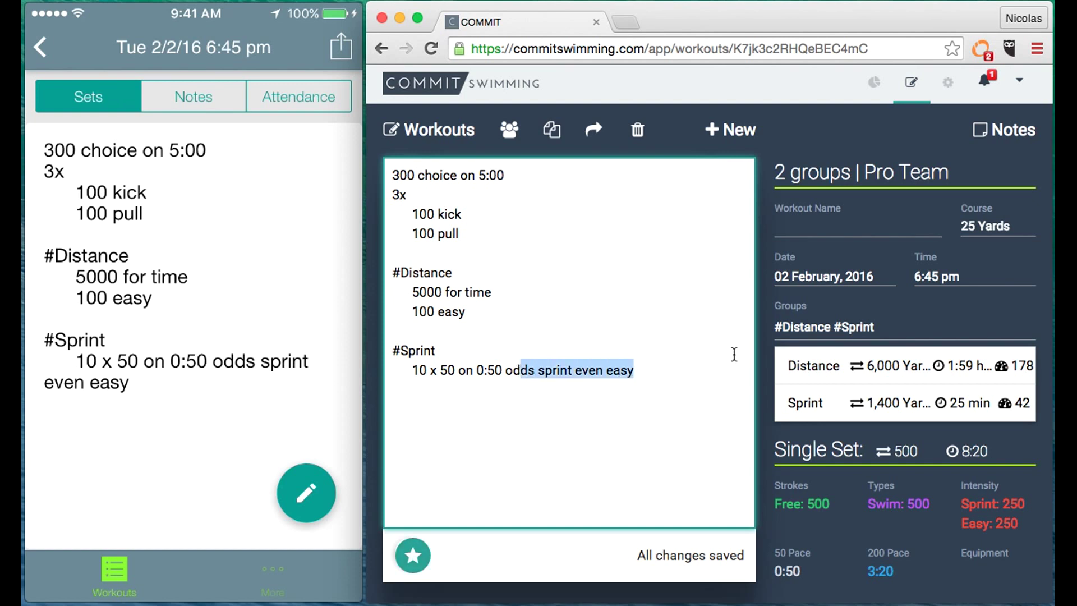
click(765, 348)
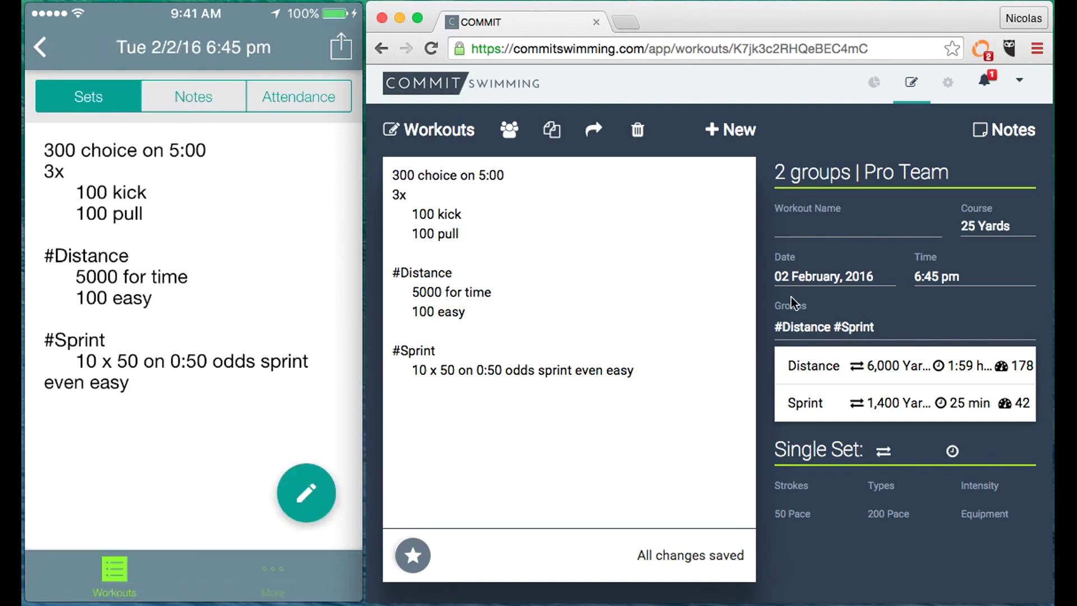
click(987, 129)
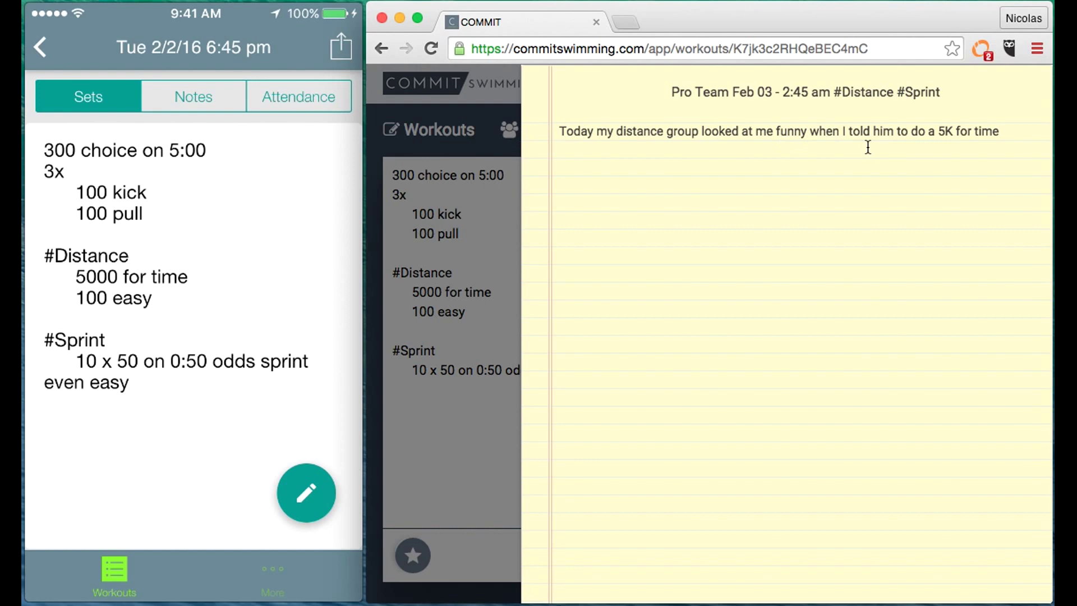
click(488, 160)
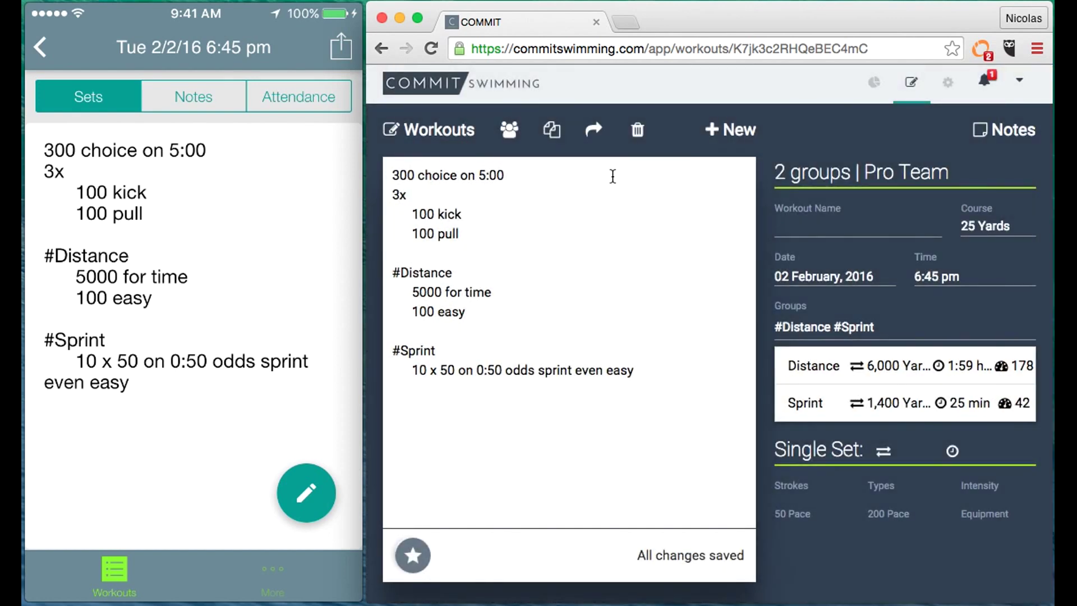